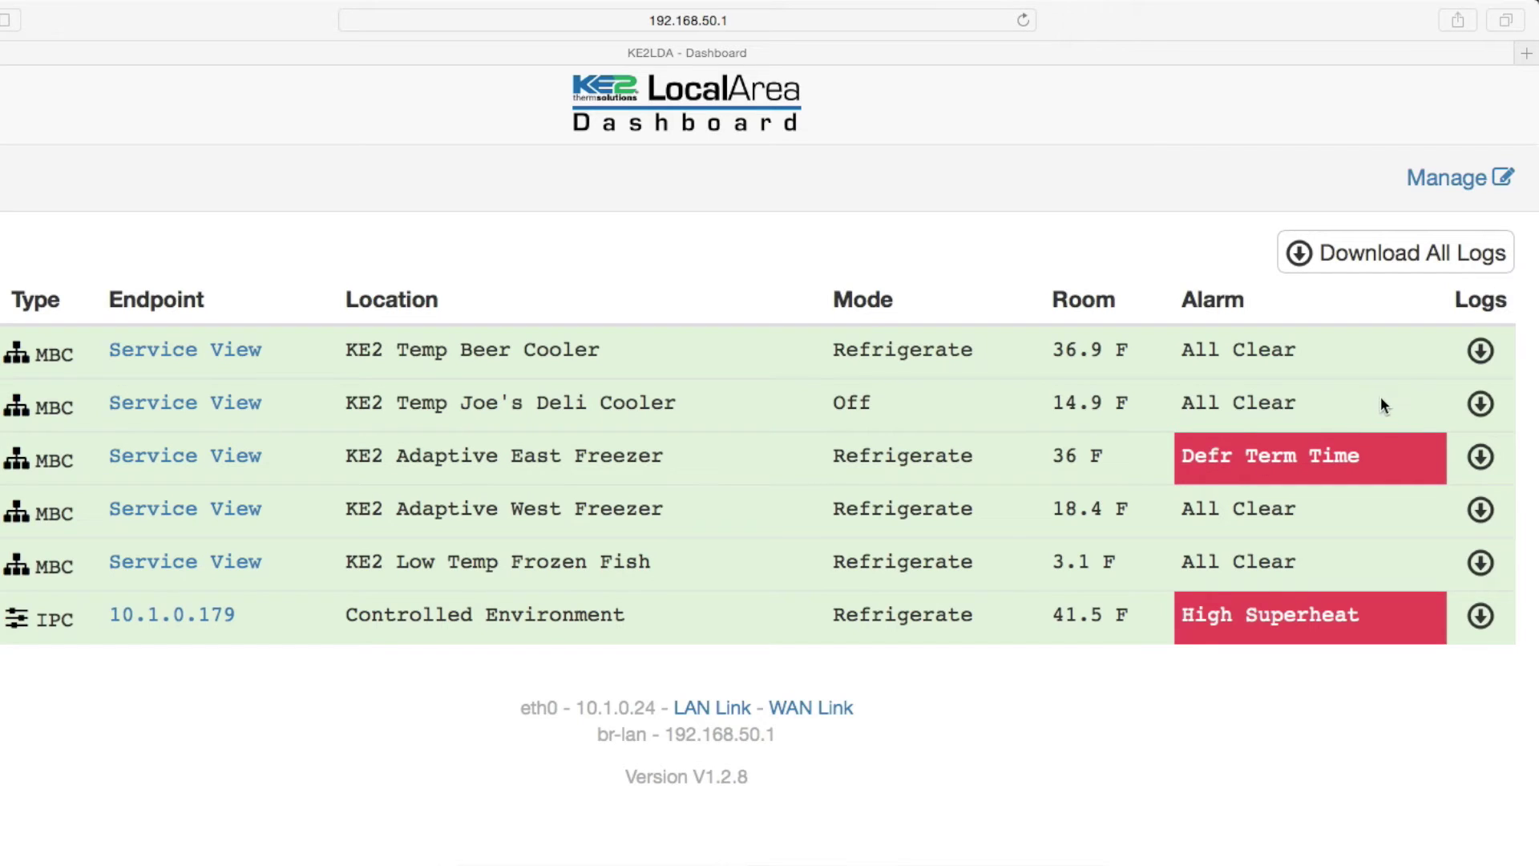
pyautogui.click(1482, 350)
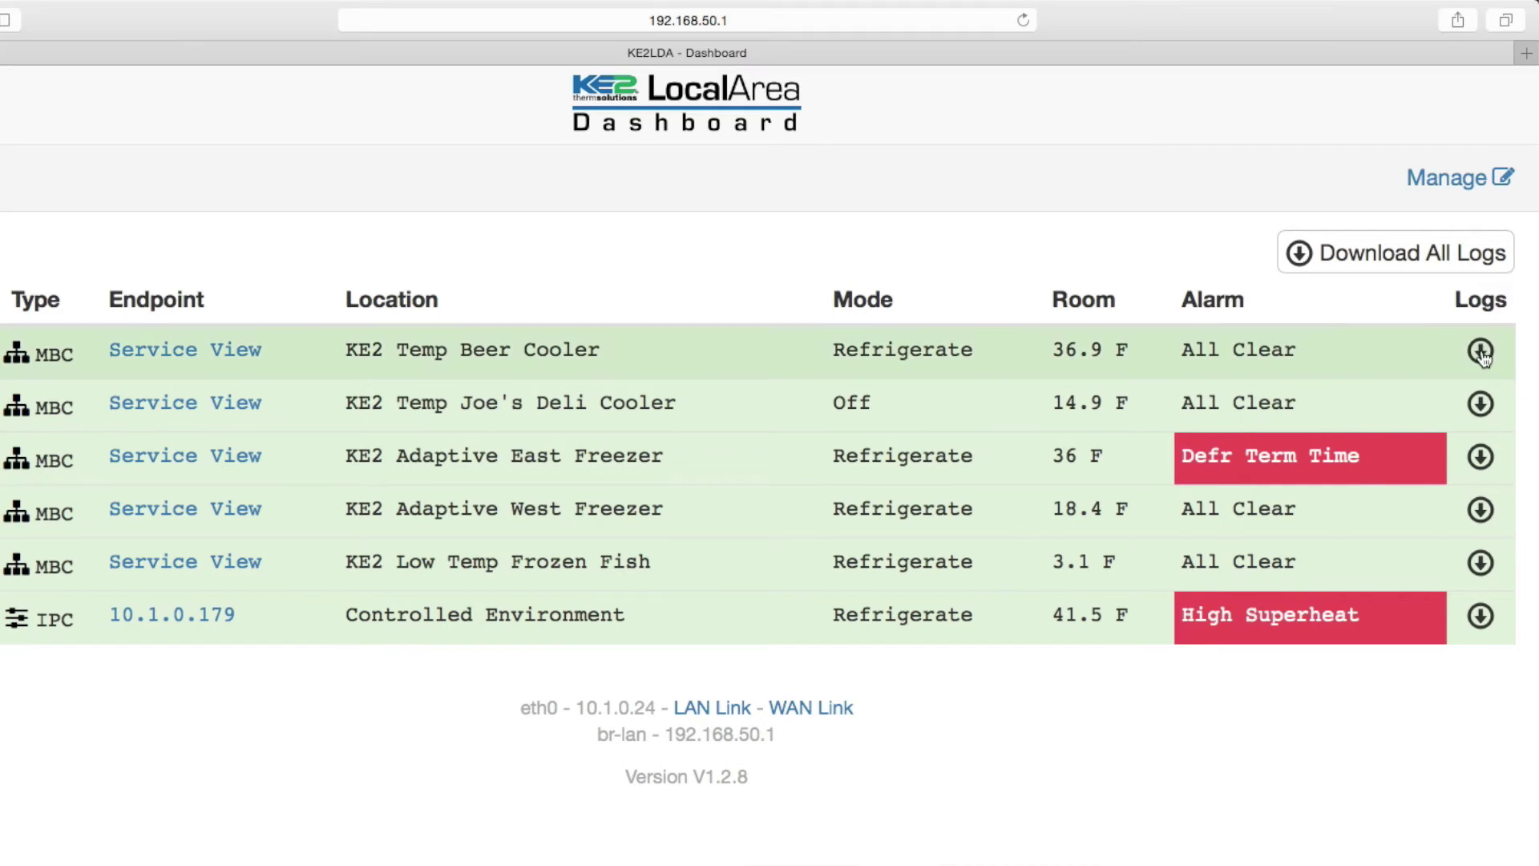